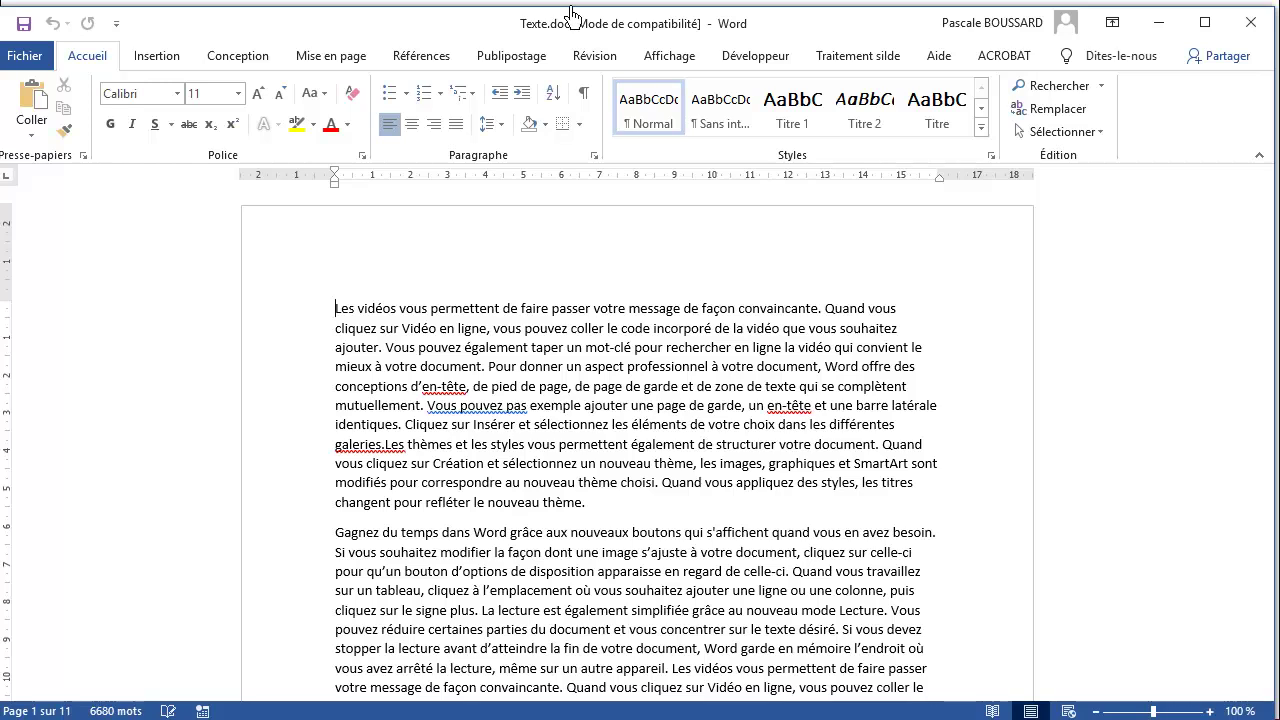
Step: Check which file type is proposed when saving Texte.doc under another name, without saving it
{"action": "left_click", "coordinate": [25, 58]}
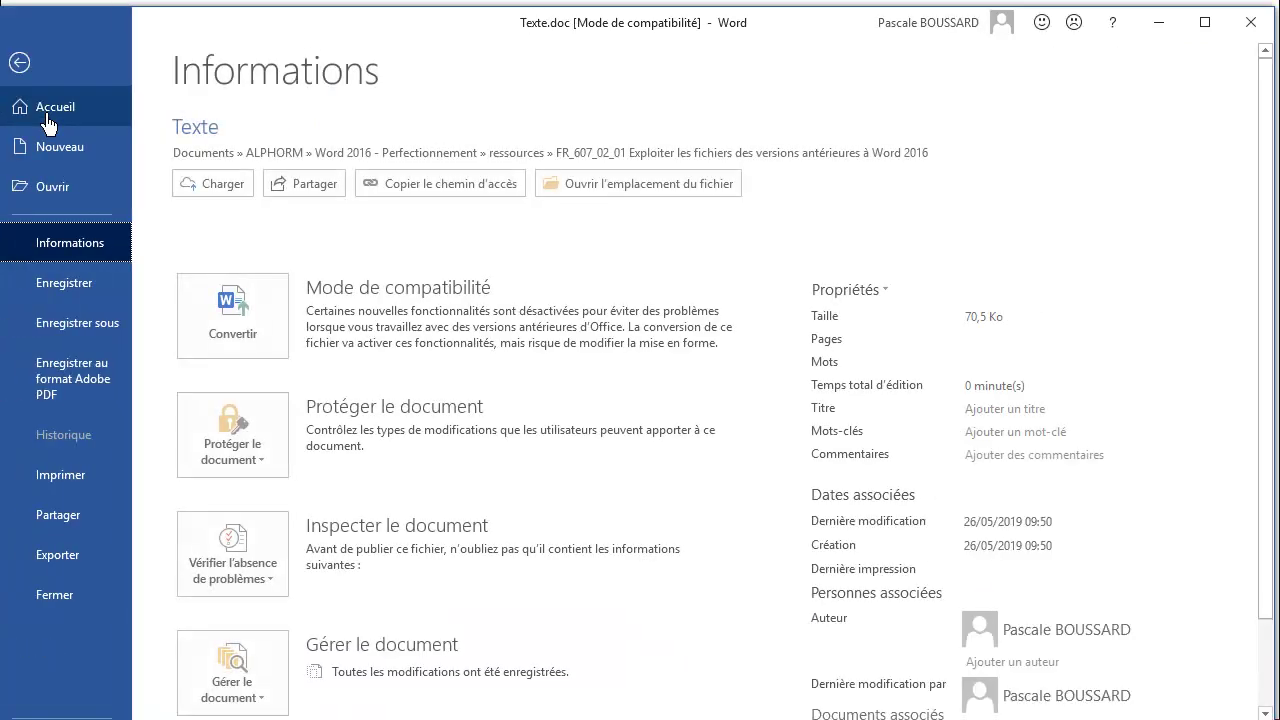
{"action": "left_click", "coordinate": [80, 322]}
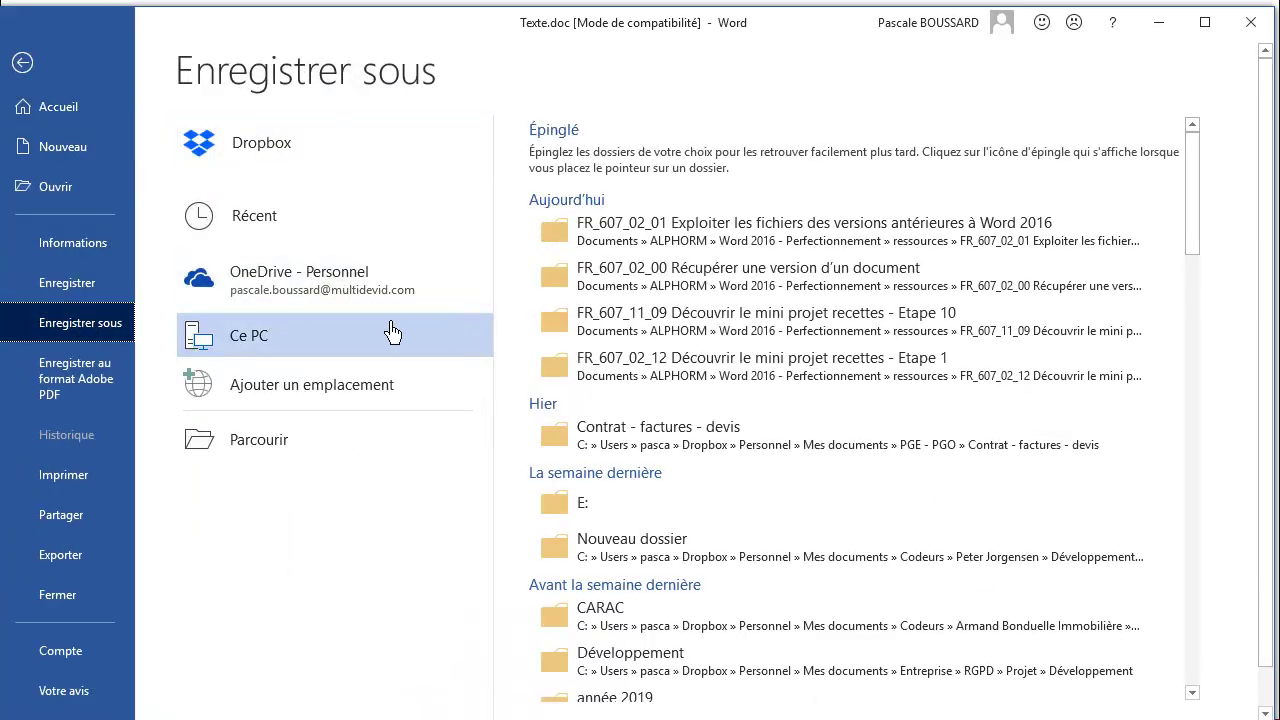
{"action": "left_click", "coordinate": [614, 240]}
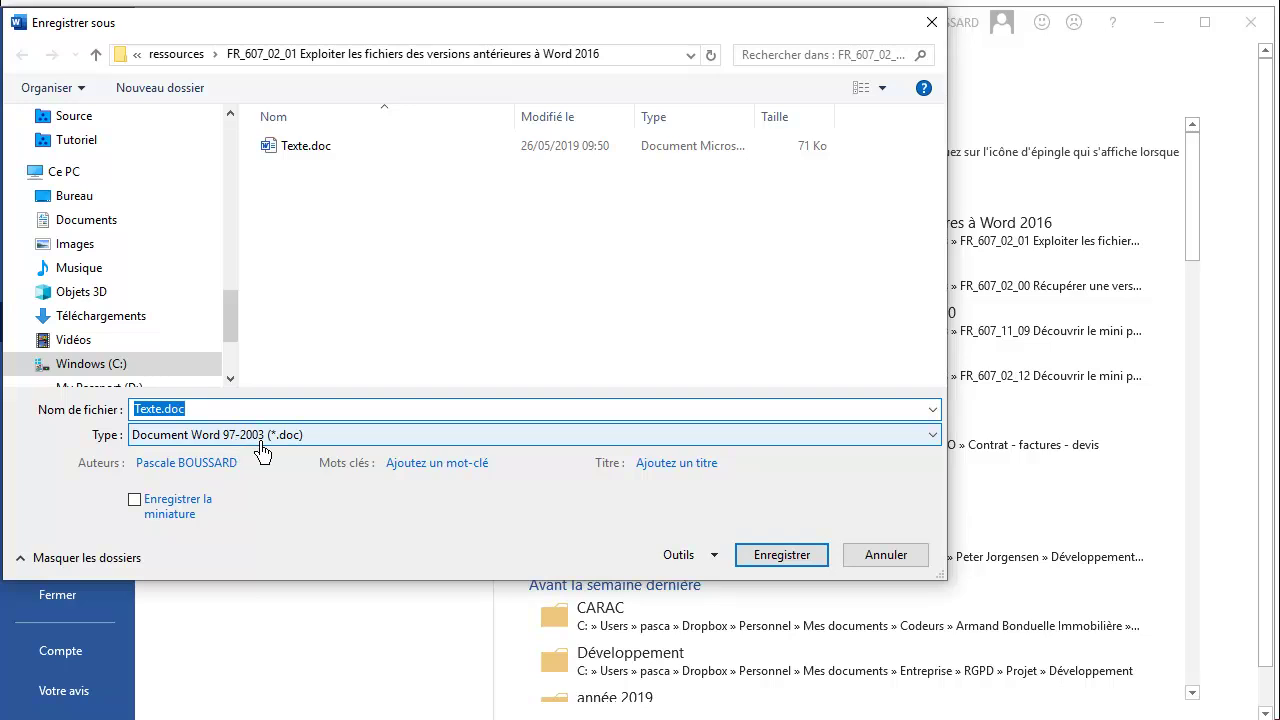
{"action": "left_click", "coordinate": [876, 557]}
{"action": "left_click", "coordinate": [24, 64]}
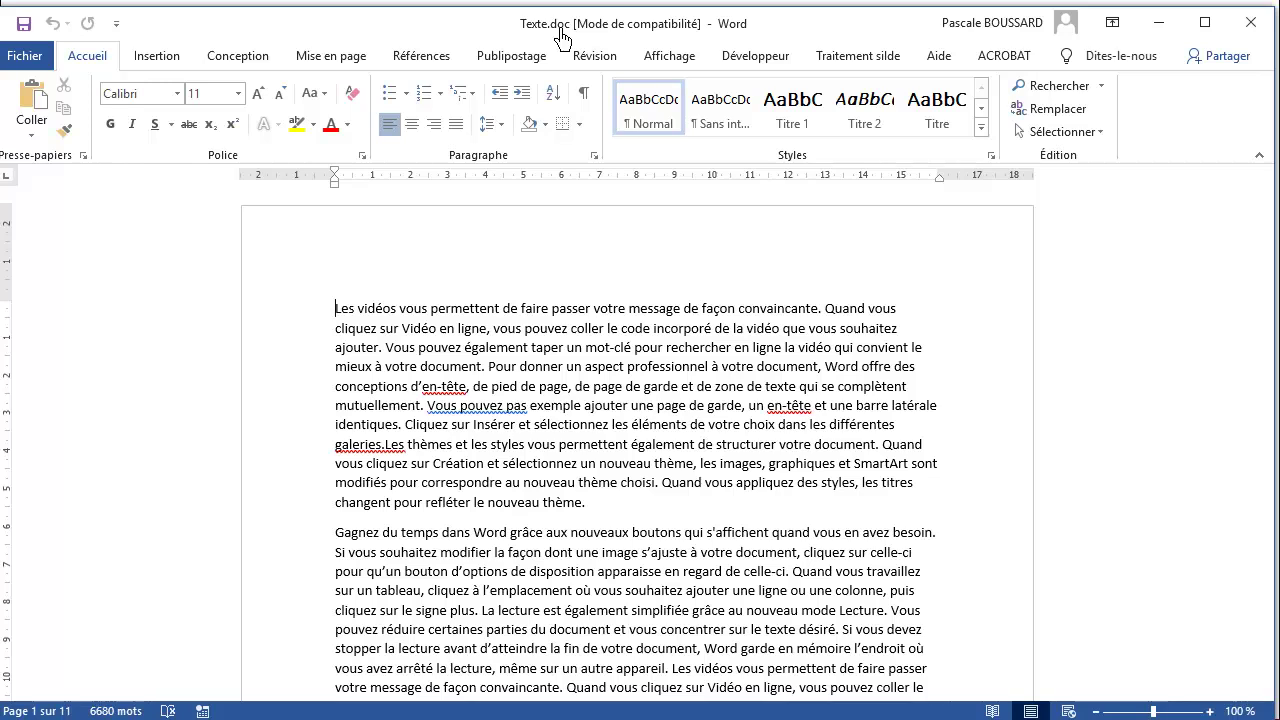
Step: Review the list of file formats available for saving a copy of Texte.doc, leaving the document unsaved
{"action": "left_click", "coordinate": [27, 56]}
{"action": "left_click", "coordinate": [95, 318]}
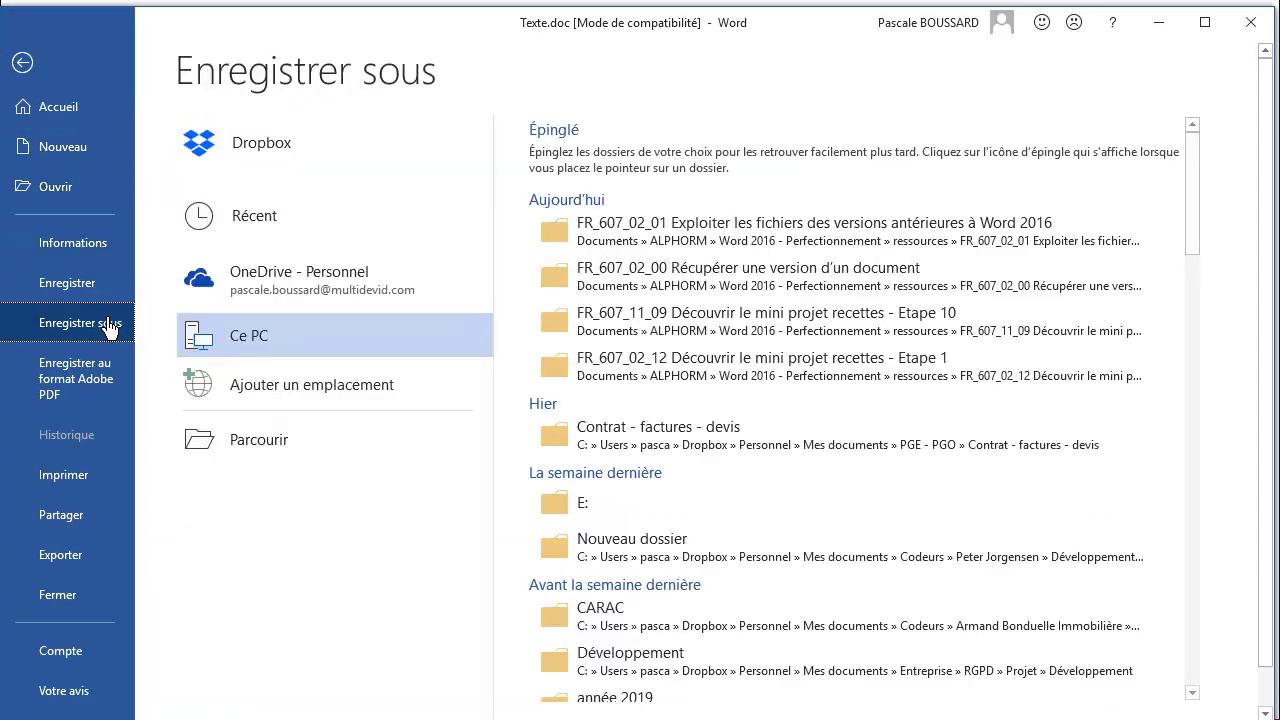
{"action": "left_click", "coordinate": [623, 248]}
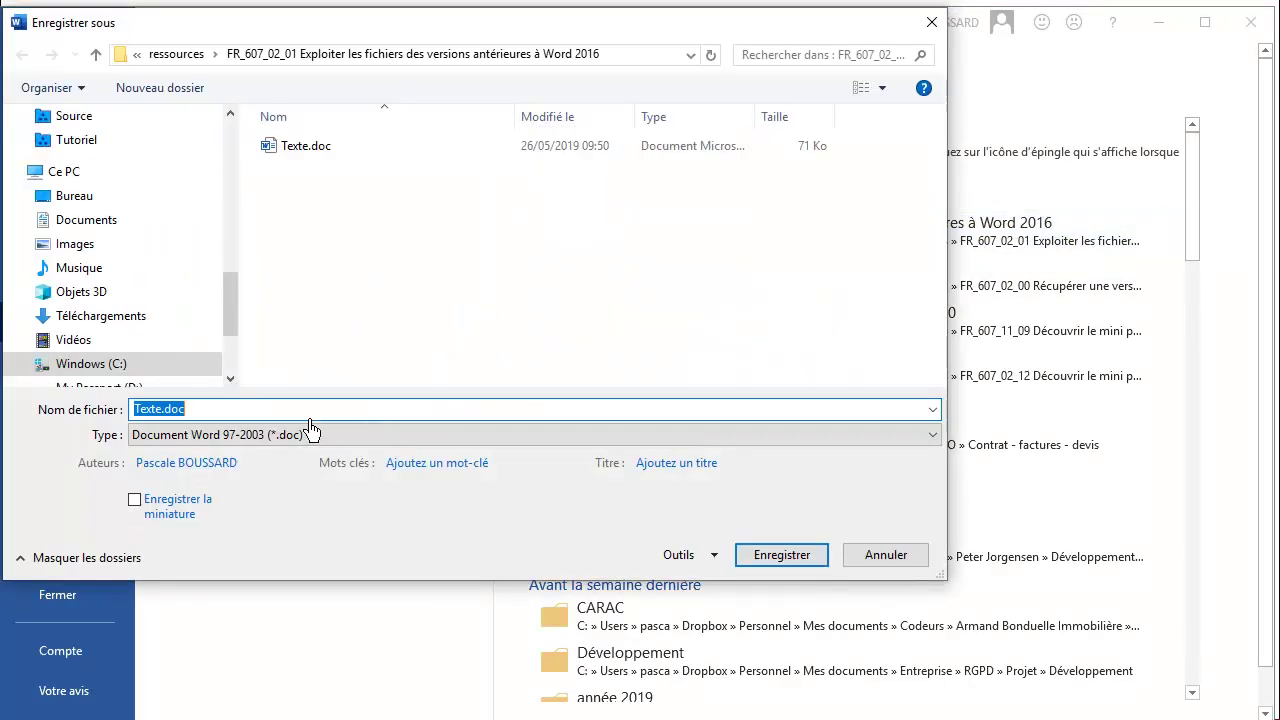
{"action": "left_click", "coordinate": [221, 438]}
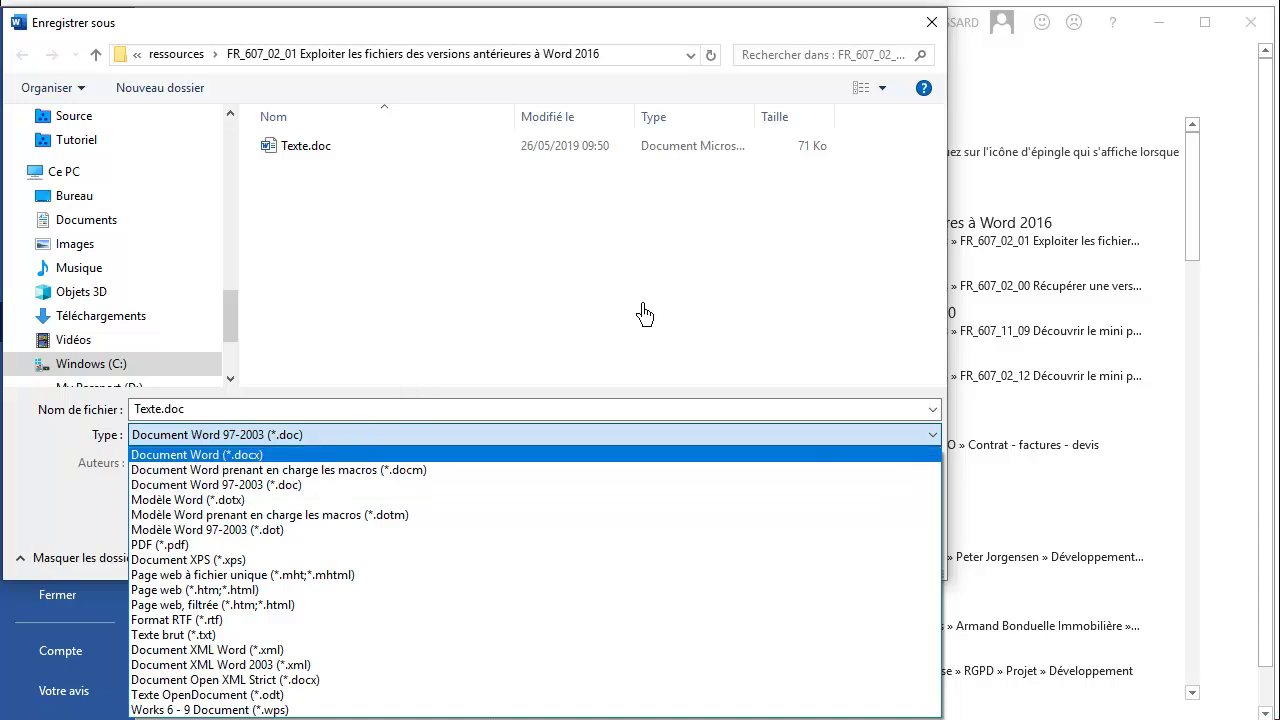
{"action": "left_click", "coordinate": [705, 340]}
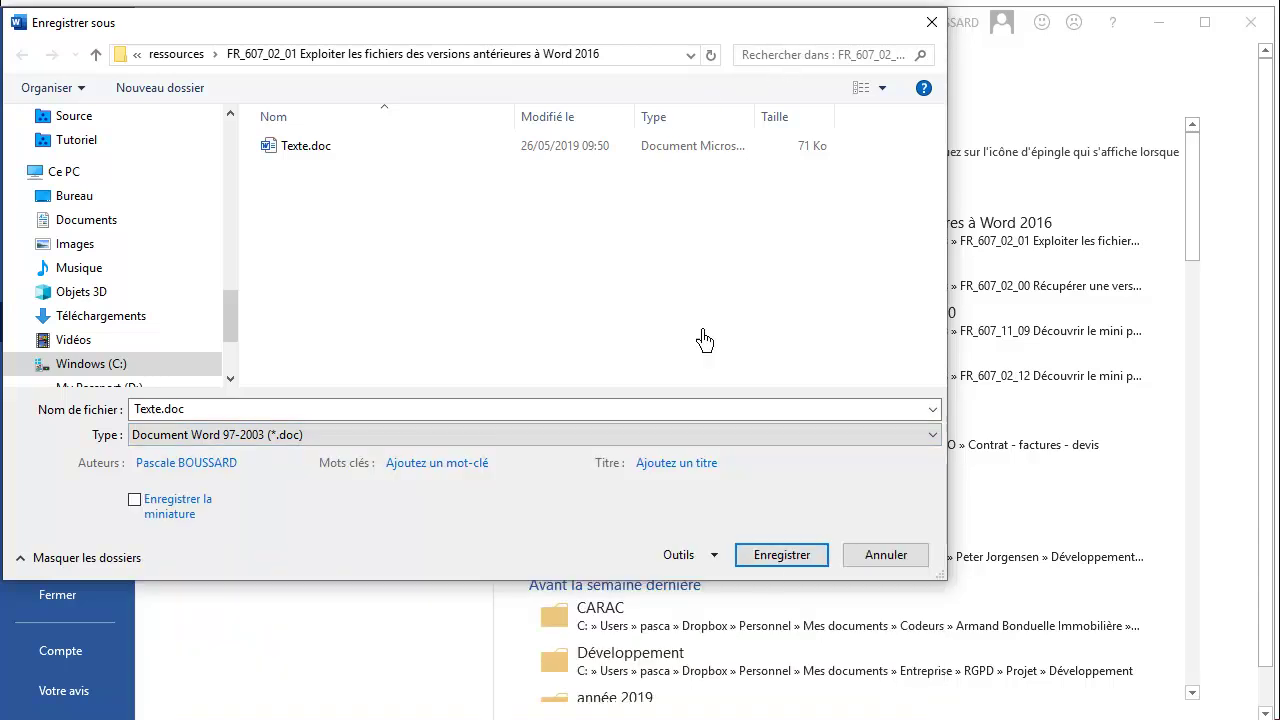
{"action": "left_click", "coordinate": [884, 557]}
{"action": "left_click", "coordinate": [22, 64]}
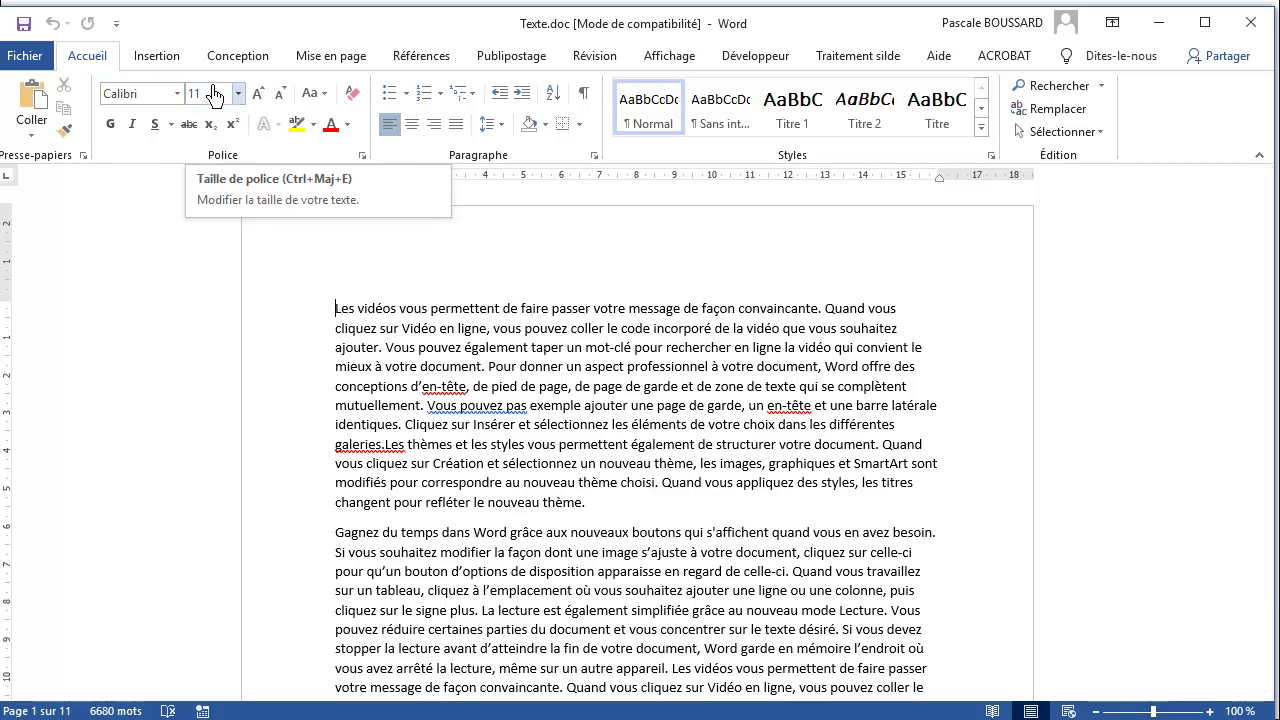
Step: Save the document as Texte.docx in Word Document (*.docx) format in its current folder, accepting the upgrade to the newest format
{"action": "left_click", "coordinate": [27, 58]}
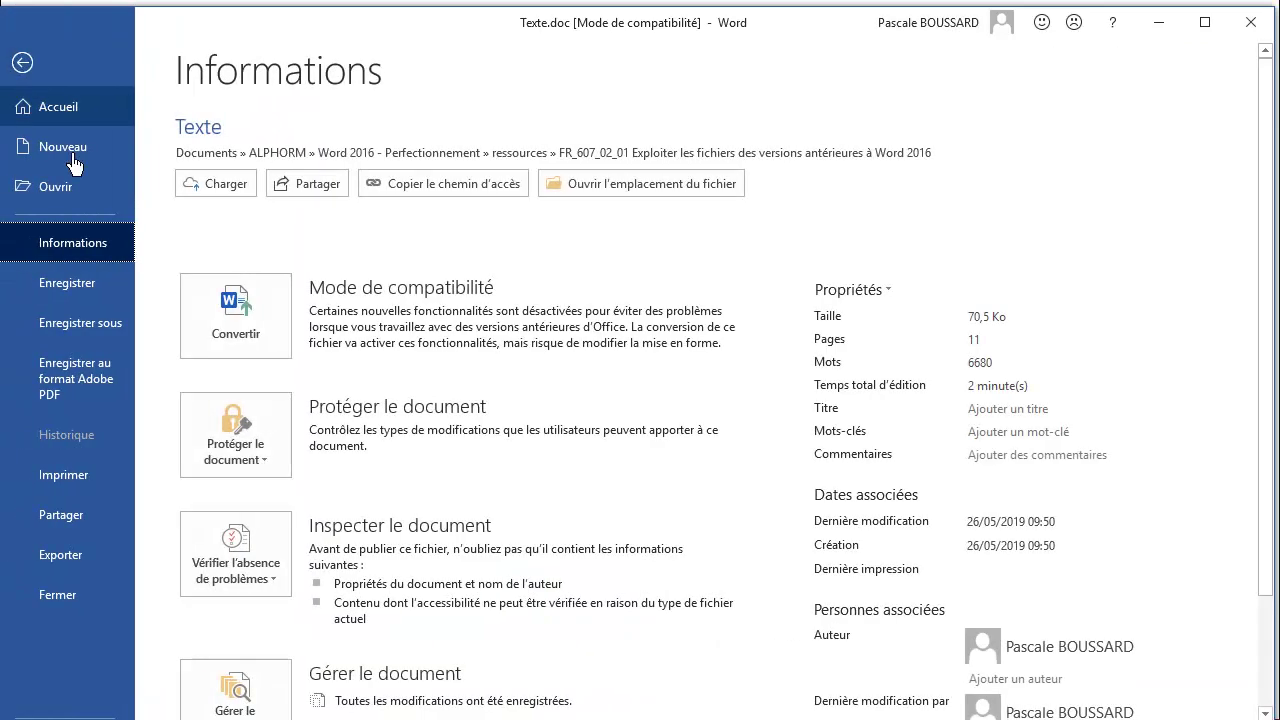
{"action": "left_click", "coordinate": [62, 322]}
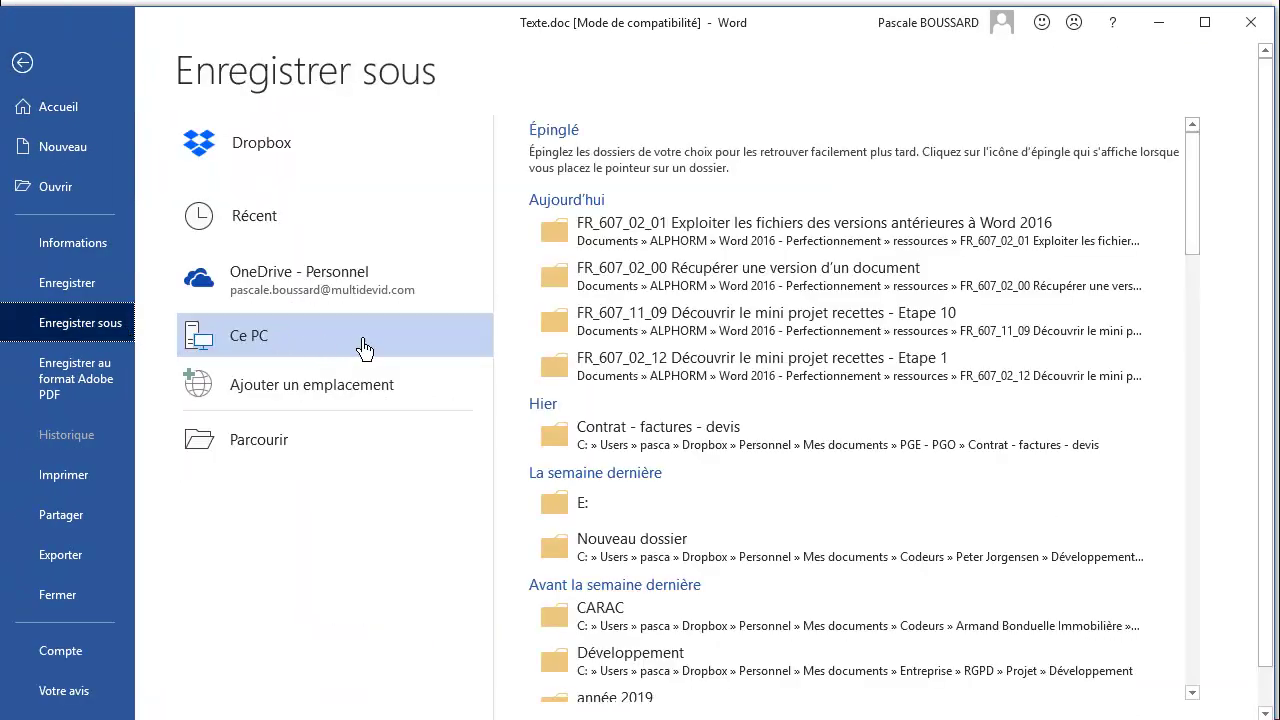
{"action": "left_click", "coordinate": [533, 242]}
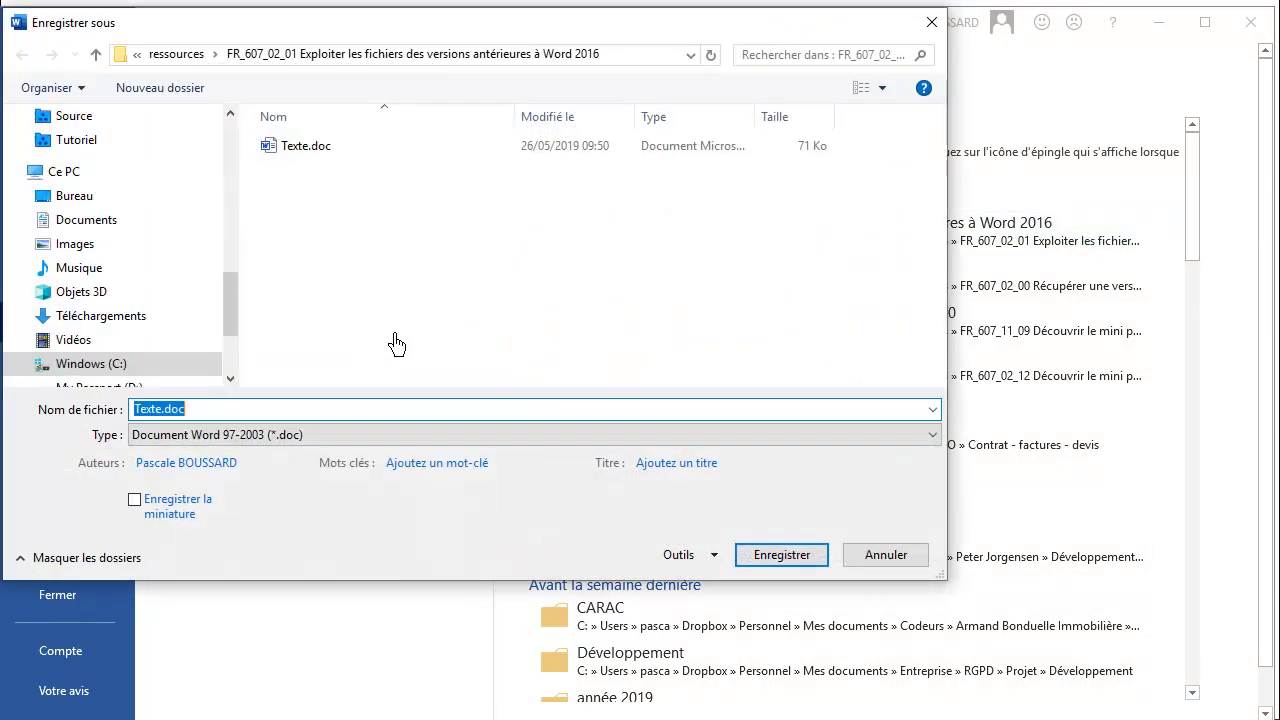
{"action": "left_click", "coordinate": [302, 436]}
{"action": "left_click", "coordinate": [288, 440]}
{"action": "left_click", "coordinate": [284, 444]}
{"action": "left_click", "coordinate": [284, 456]}
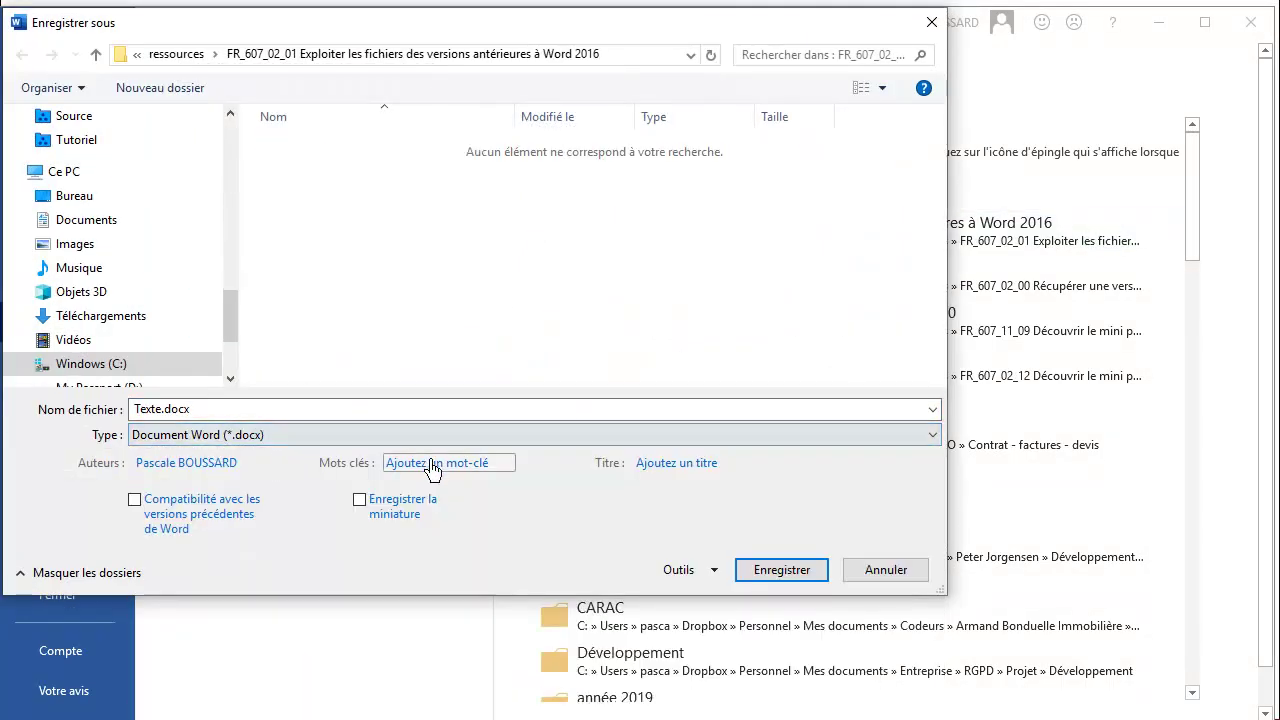
{"action": "left_click", "coordinate": [762, 572]}
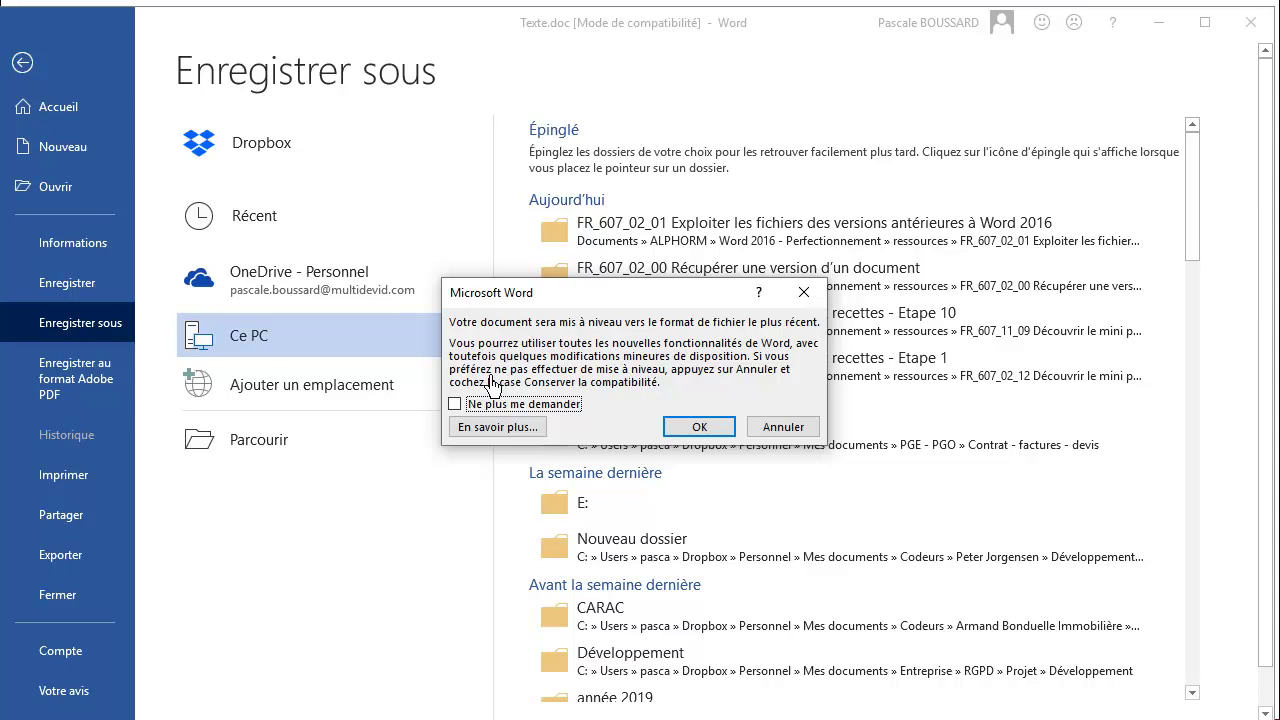
{"action": "left_click", "coordinate": [690, 430]}
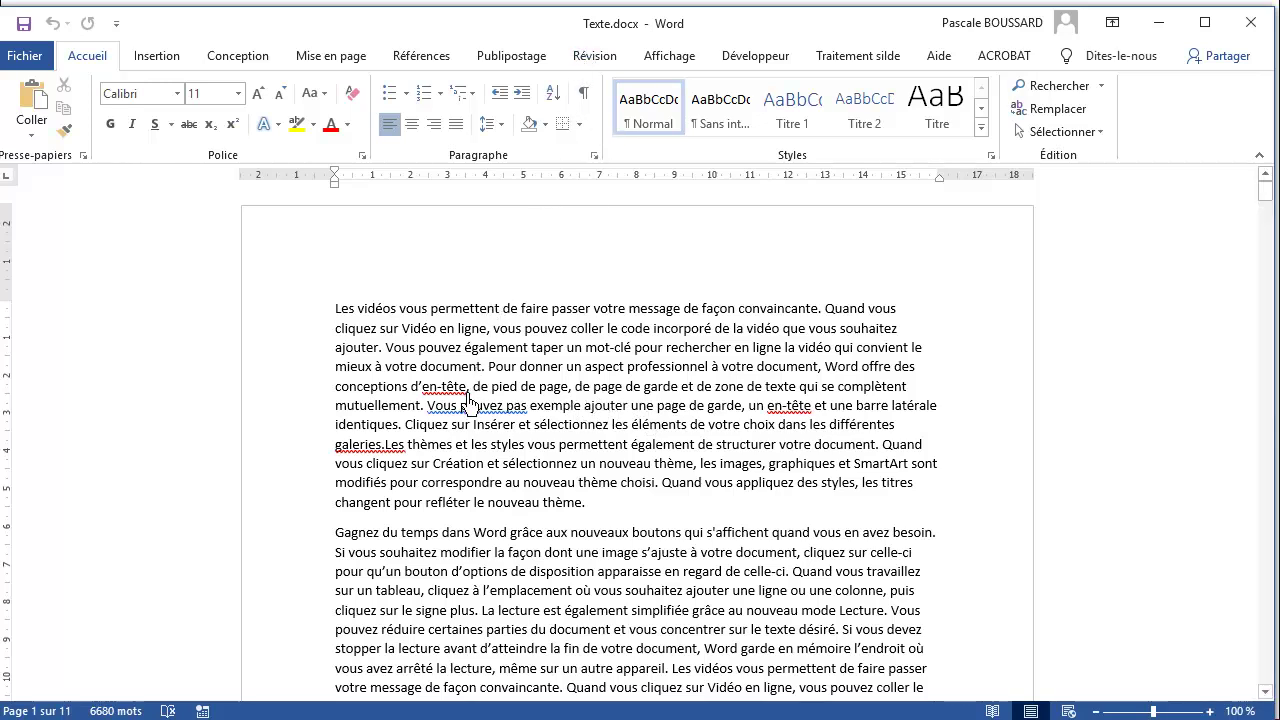
Step: Look over the upgraded document's pages and save it back as Texte.doc in Word 97-2003 (*.doc) format, replacing the existing file
{"action": "scroll", "coordinate": [440, 545], "scroll_direction": "down", "scroll_amount": 4}
{"action": "scroll", "coordinate": [440, 545], "scroll_direction": "down", "scroll_amount": 20}
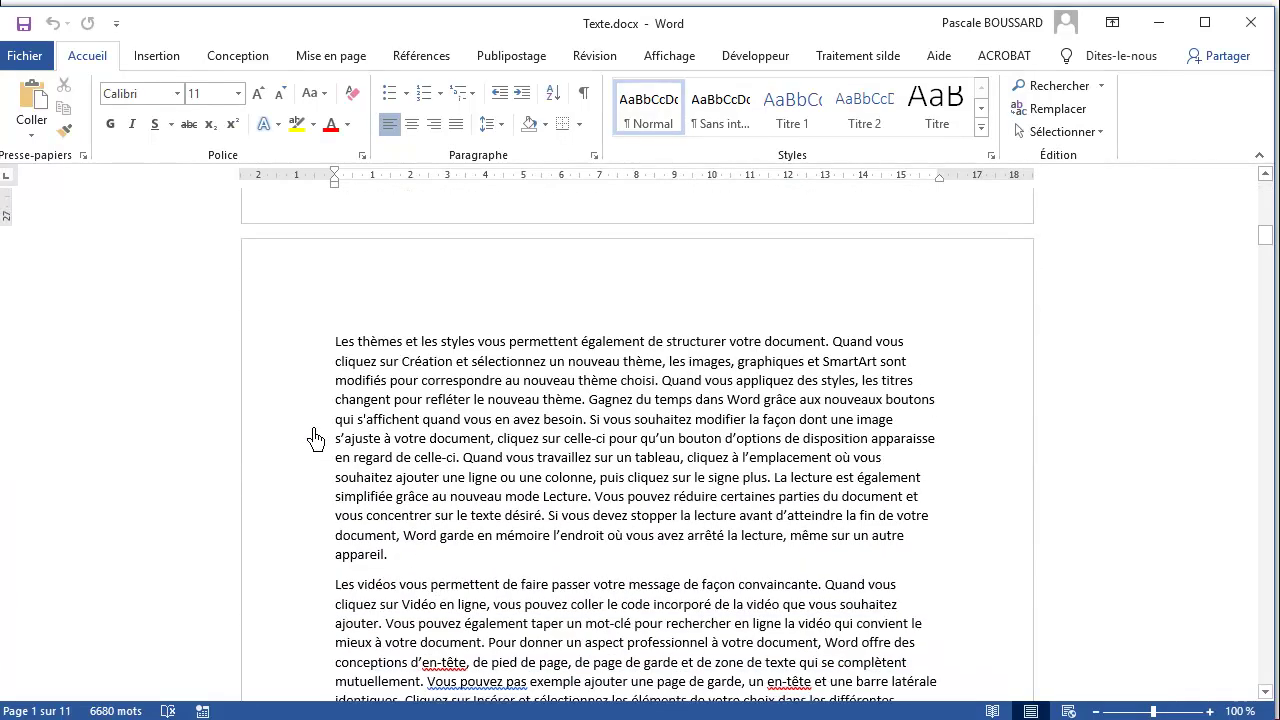
{"action": "scroll", "coordinate": [315, 438], "scroll_direction": "down", "scroll_amount": 5}
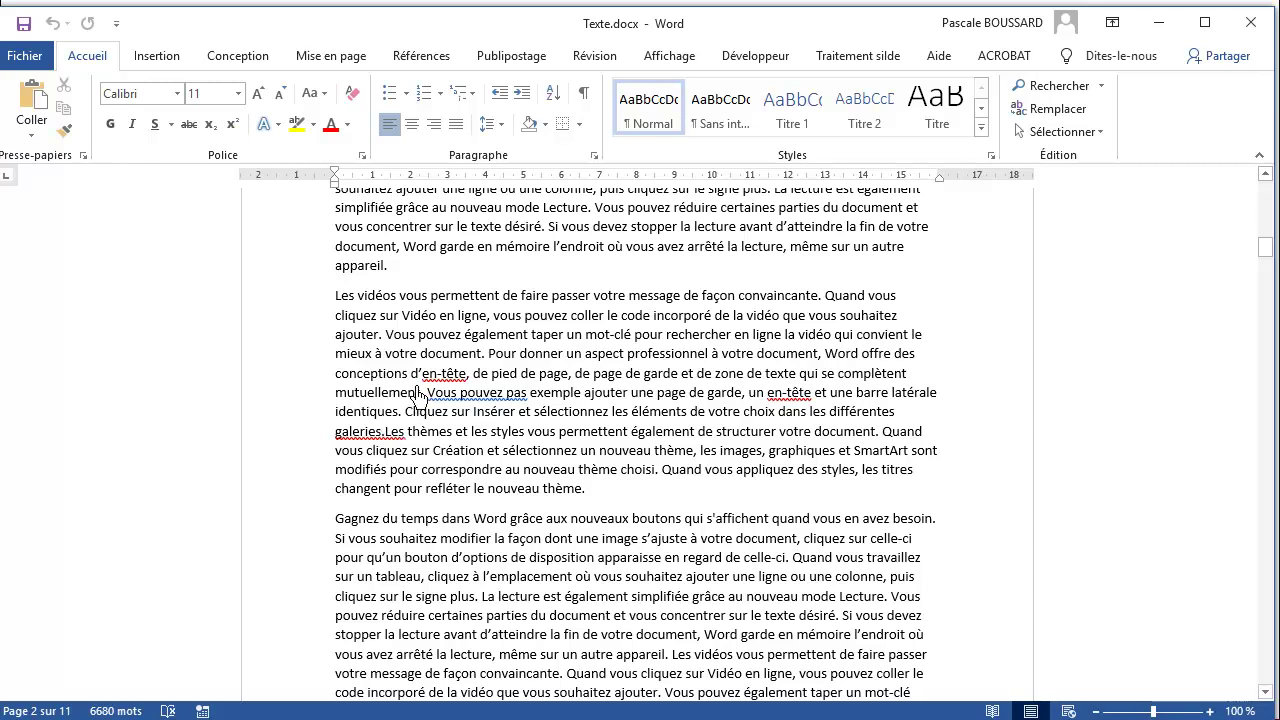
{"action": "left_click", "coordinate": [22, 58]}
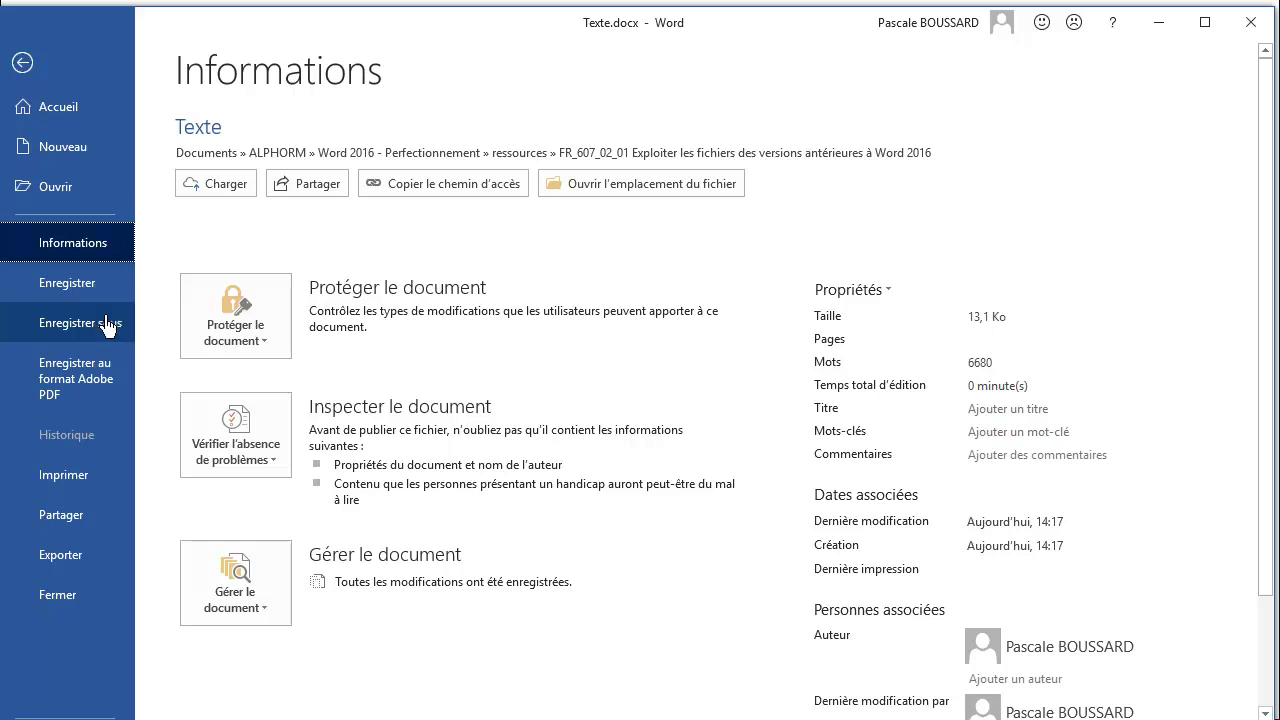
{"action": "left_click", "coordinate": [105, 333]}
{"action": "left_click", "coordinate": [606, 240]}
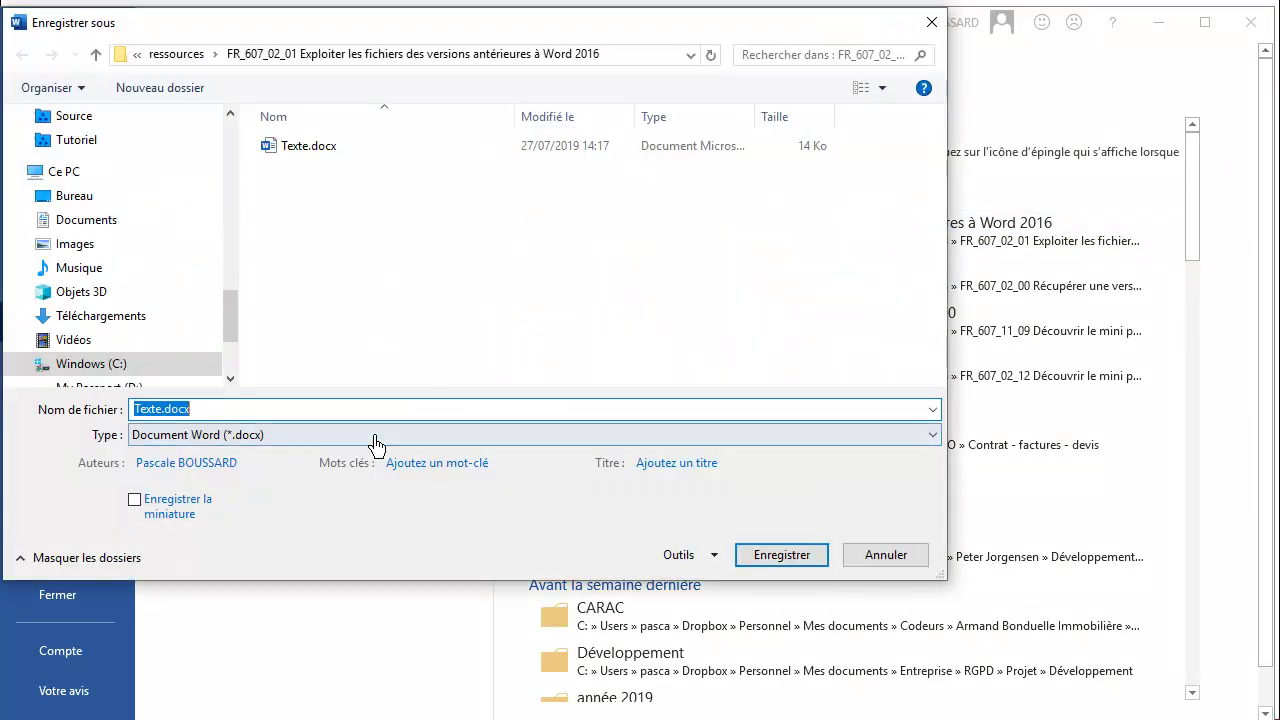
{"action": "left_click", "coordinate": [451, 440]}
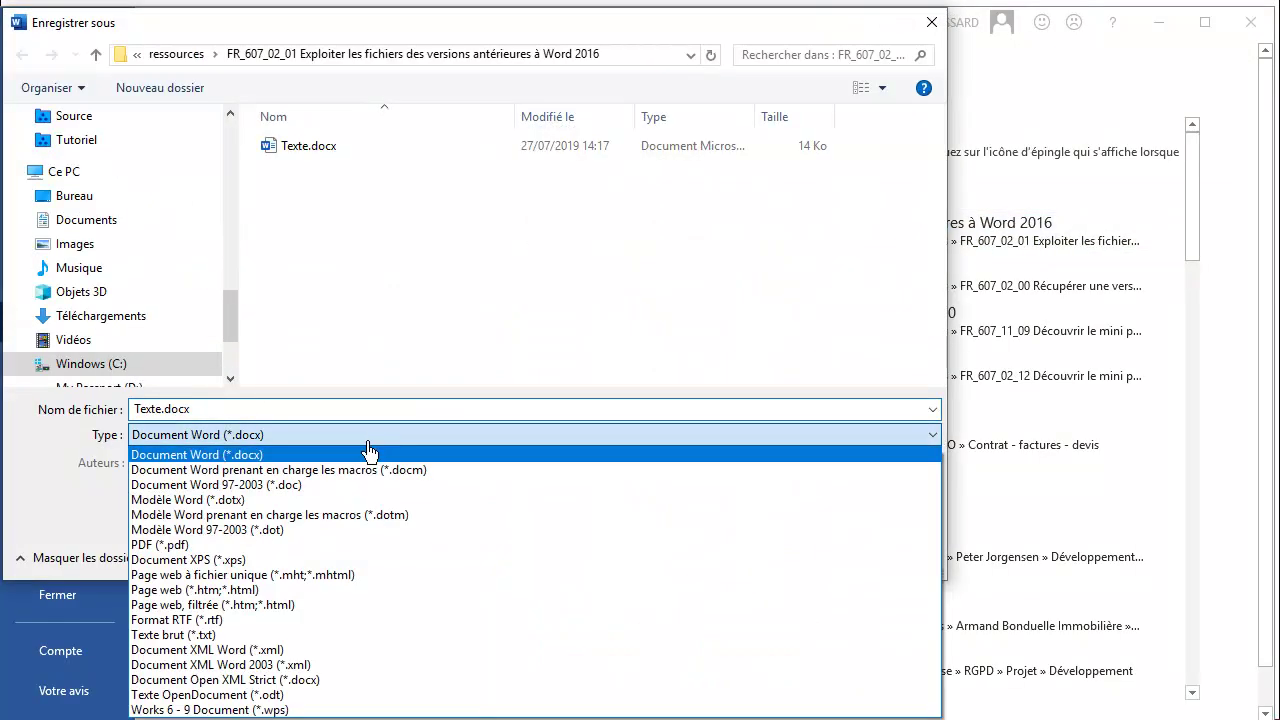
{"action": "left_click", "coordinate": [320, 488]}
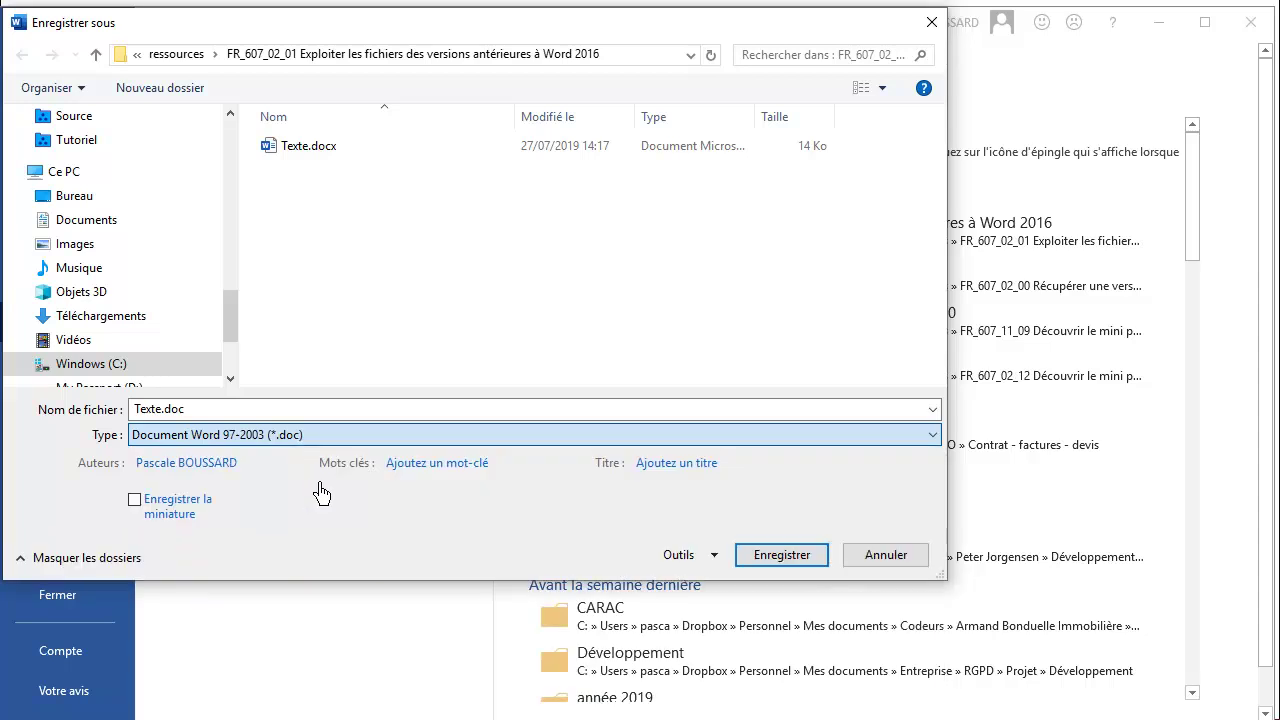
{"action": "left_click", "coordinate": [758, 556]}
{"action": "left_click", "coordinate": [658, 417]}
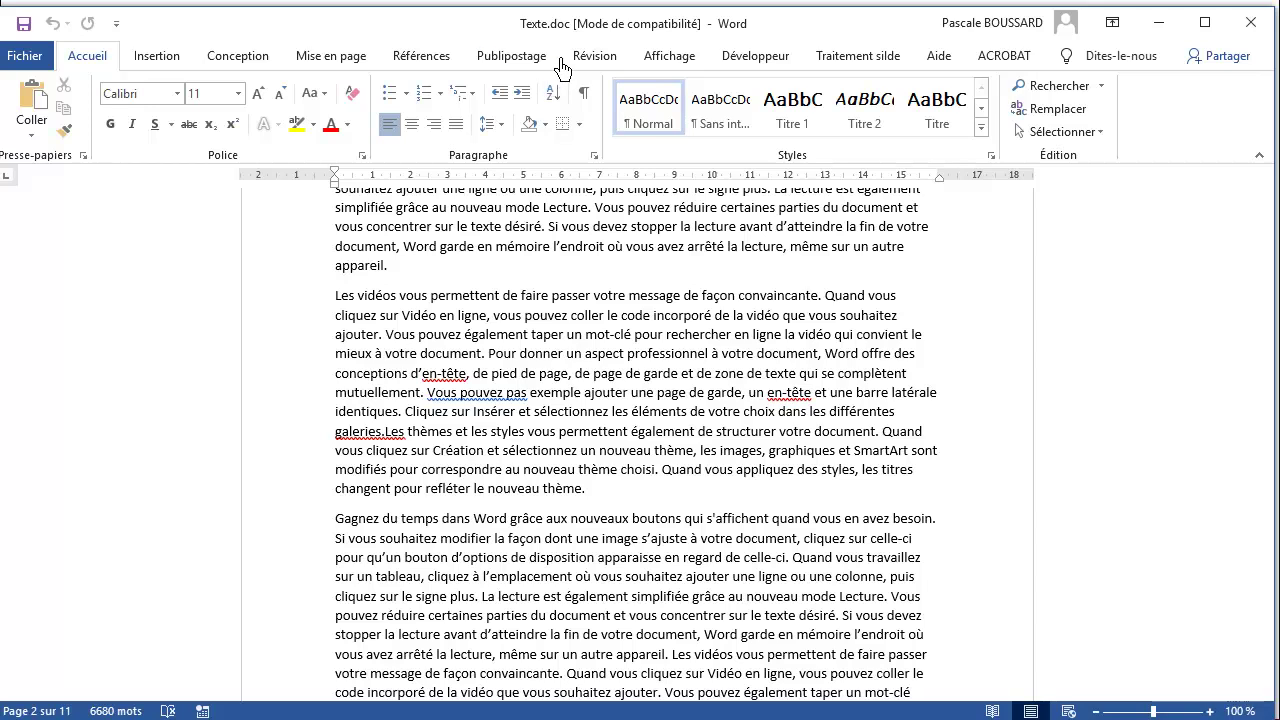
Step: Convert the compatibility-mode document Texte.doc to the newest Word file format
{"action": "left_click", "coordinate": [25, 55]}
{"action": "left_click", "coordinate": [251, 330]}
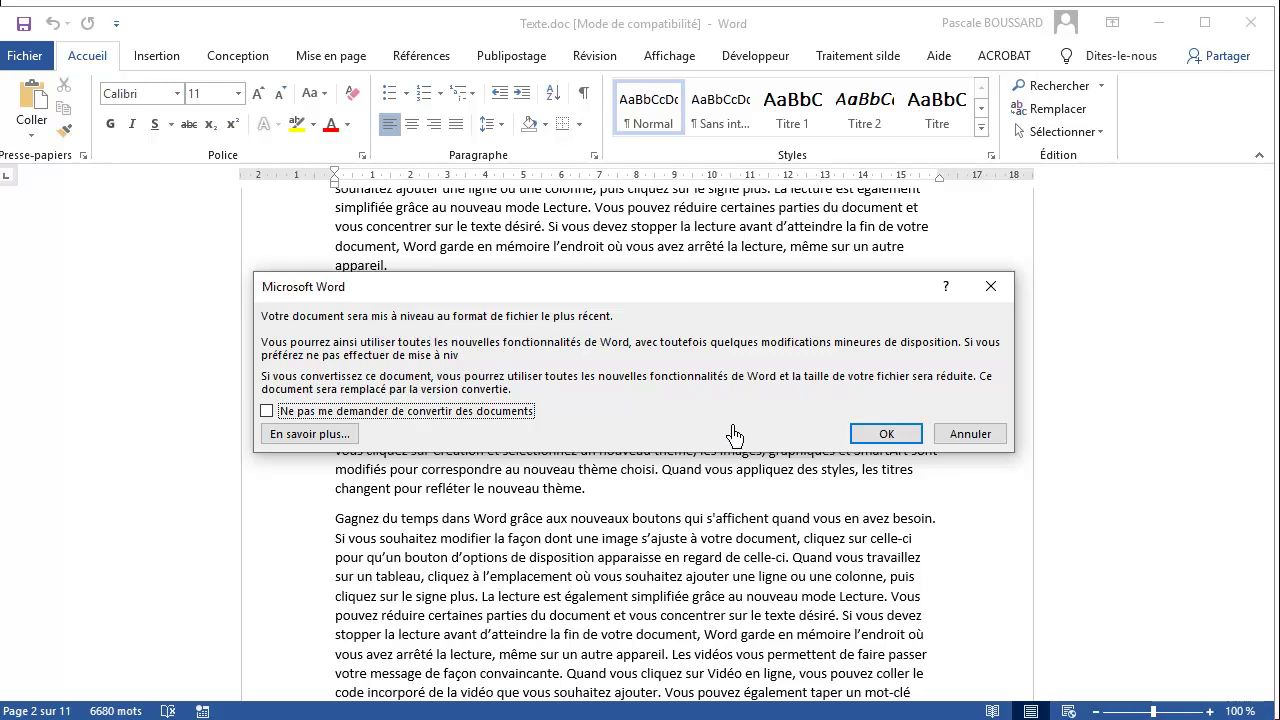
{"action": "left_click", "coordinate": [890, 437]}
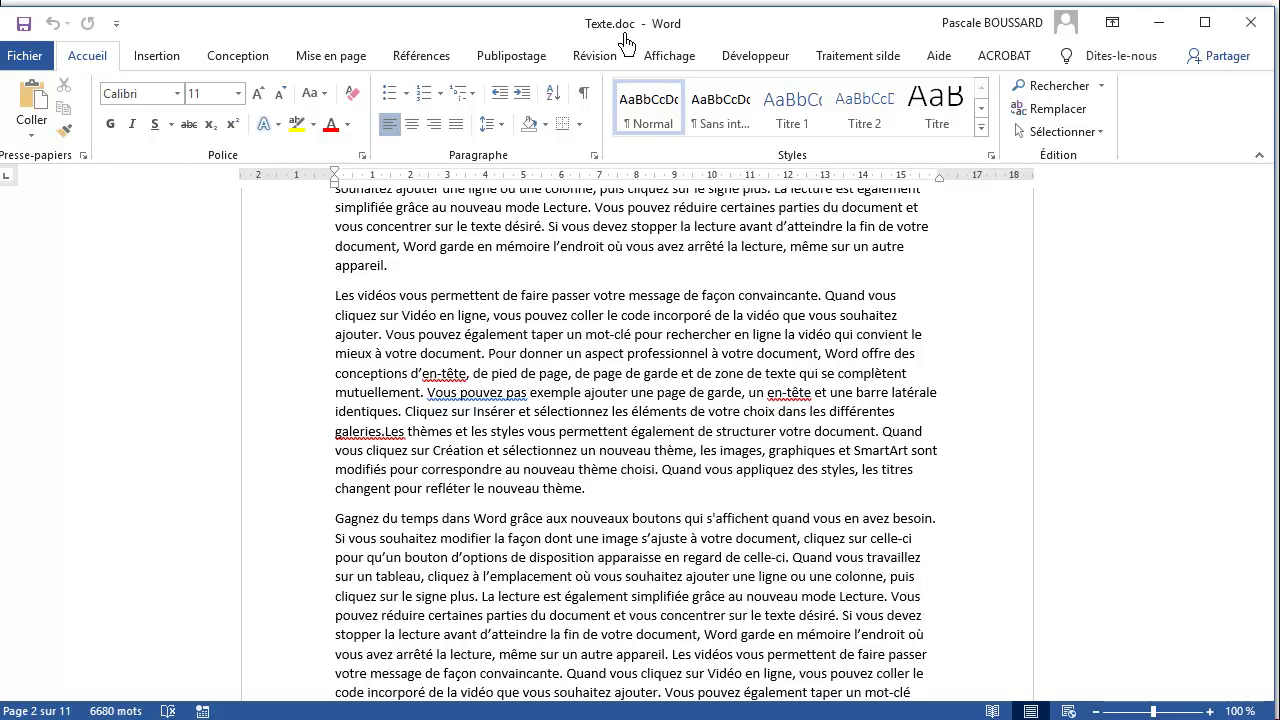
Step: Save the converted document as Texte.docx in Word Document (*.docx) format, replacing the existing file
{"action": "left_click", "coordinate": [22, 32]}
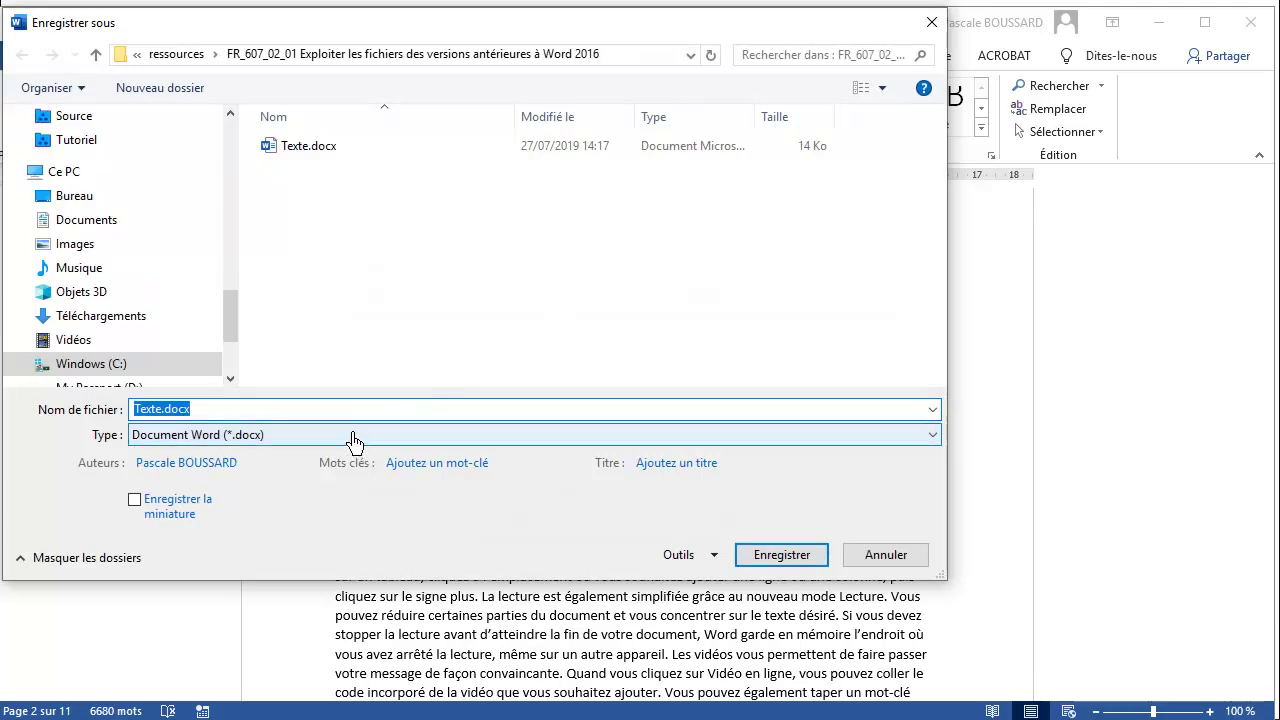
{"action": "left_click", "coordinate": [767, 566]}
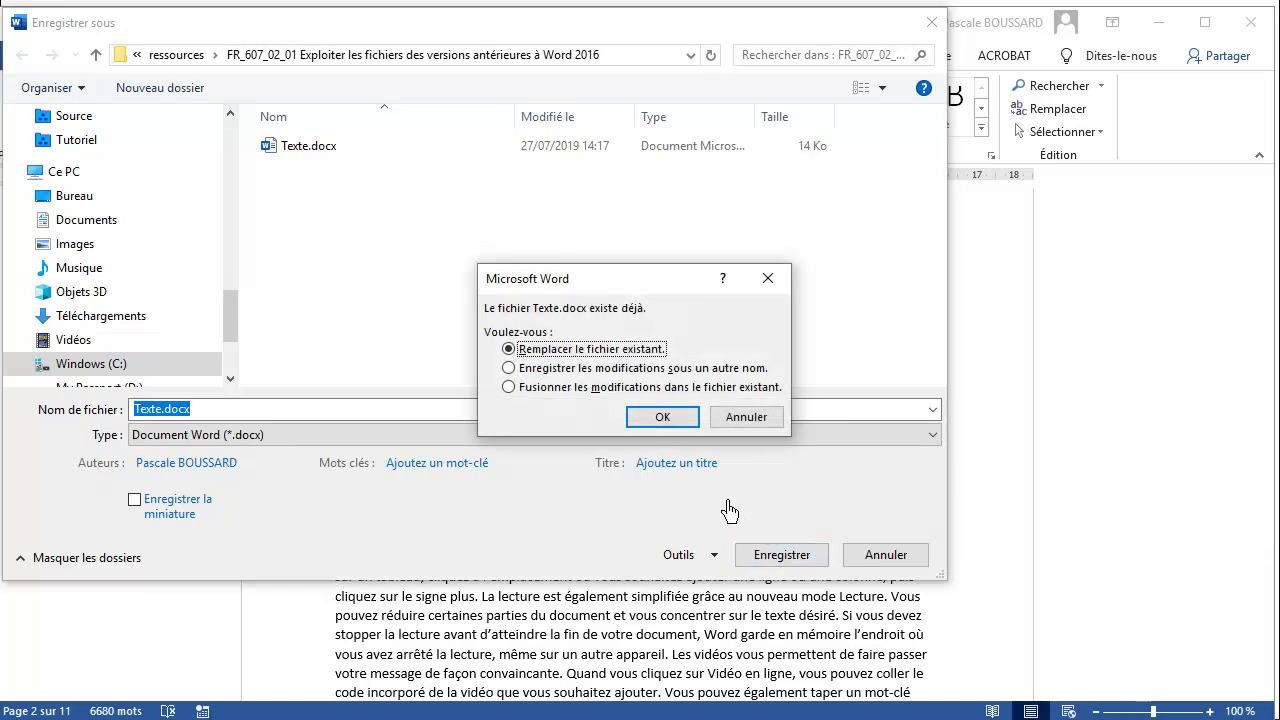
{"action": "left_click", "coordinate": [660, 418]}
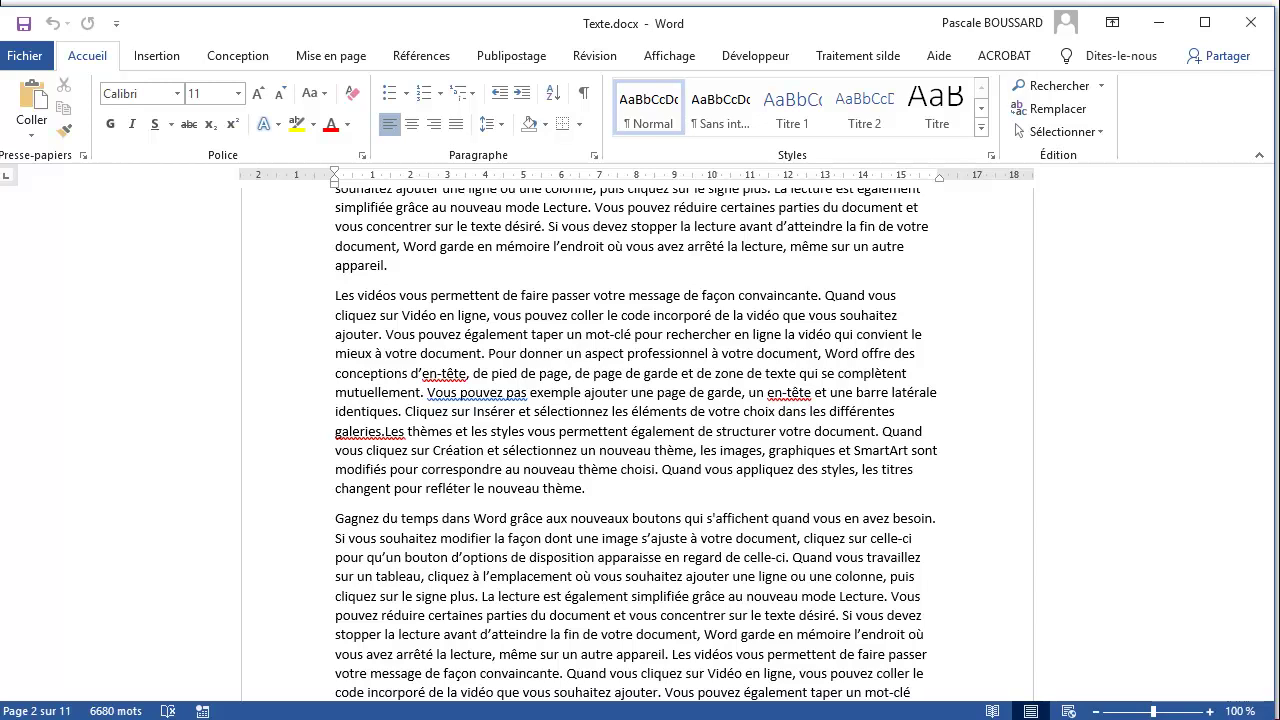
Step: Close the document and compare the file sizes of Texte.doc and Texte.docx in the File Explorer folder
{"action": "left_click", "coordinate": [1250, 22]}
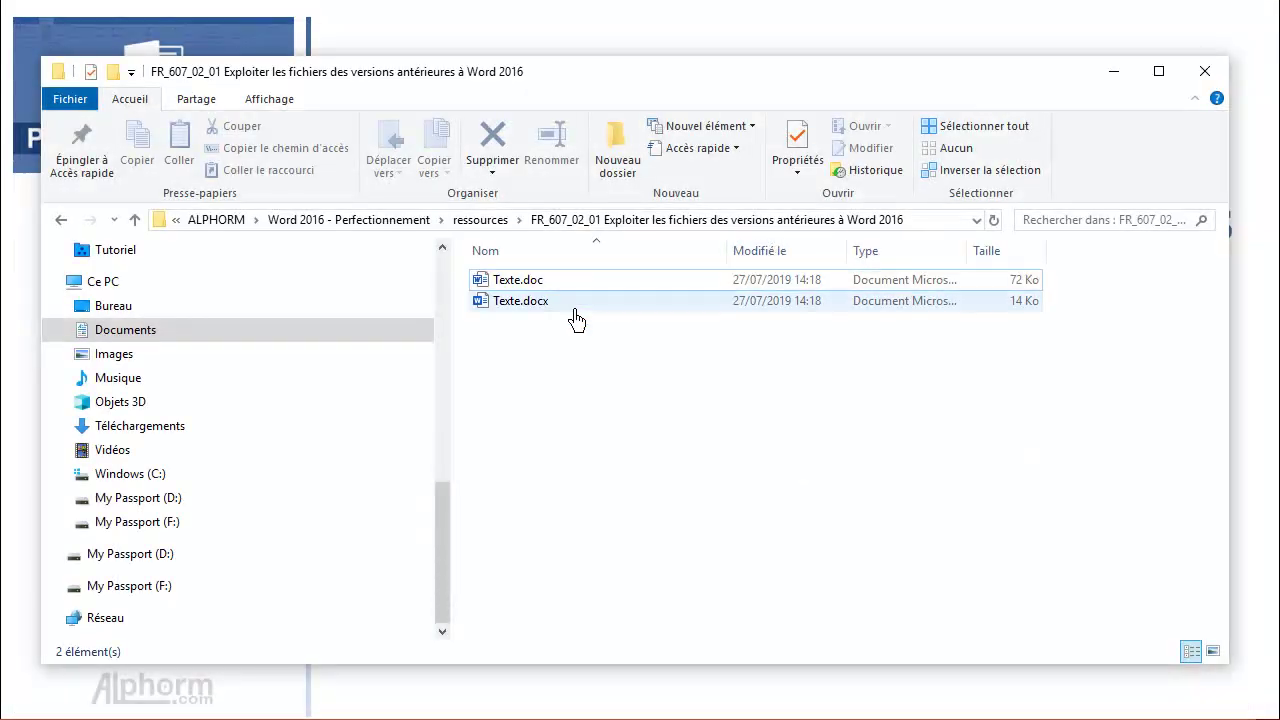
{"action": "left_click", "coordinate": [573, 284]}
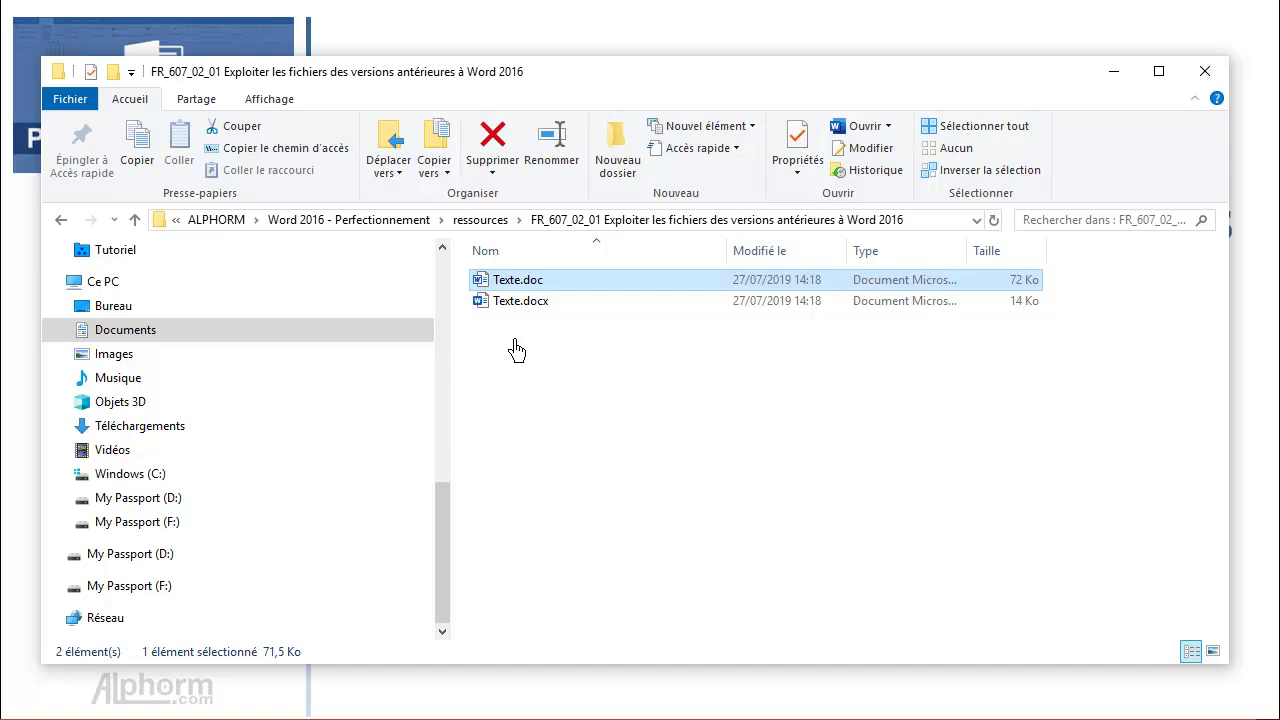
{"action": "left_click", "coordinate": [572, 308]}
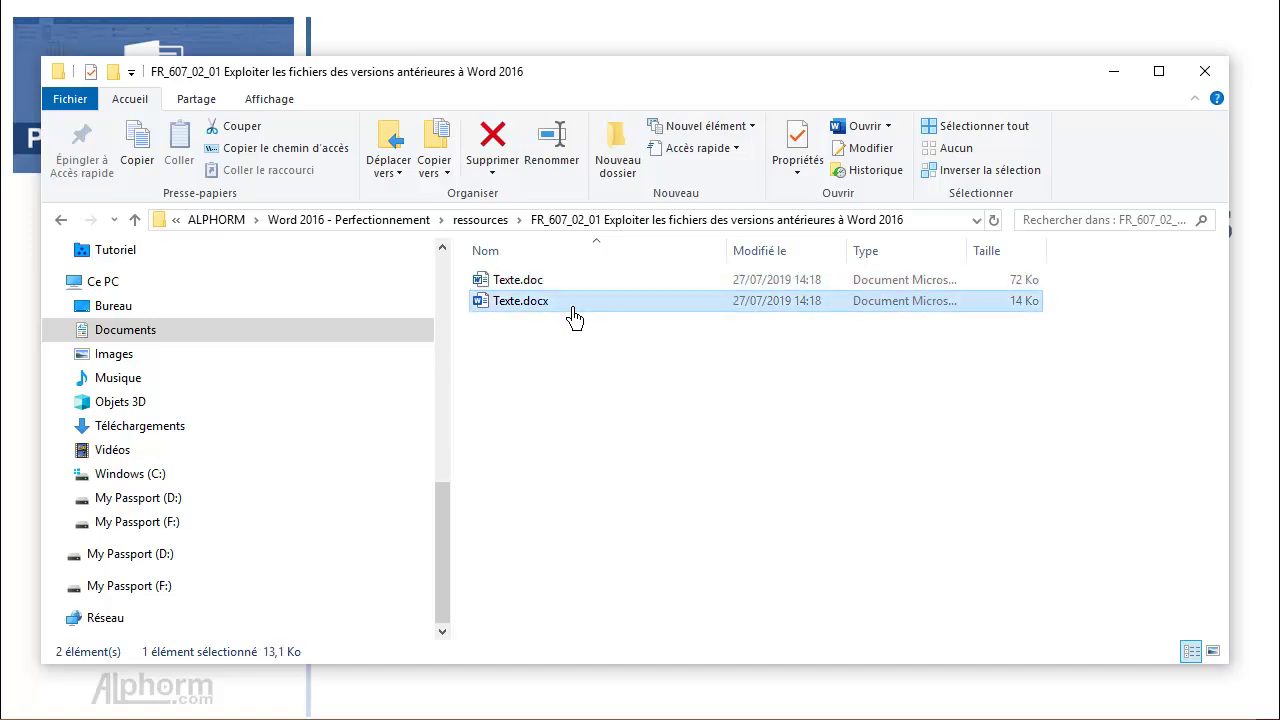